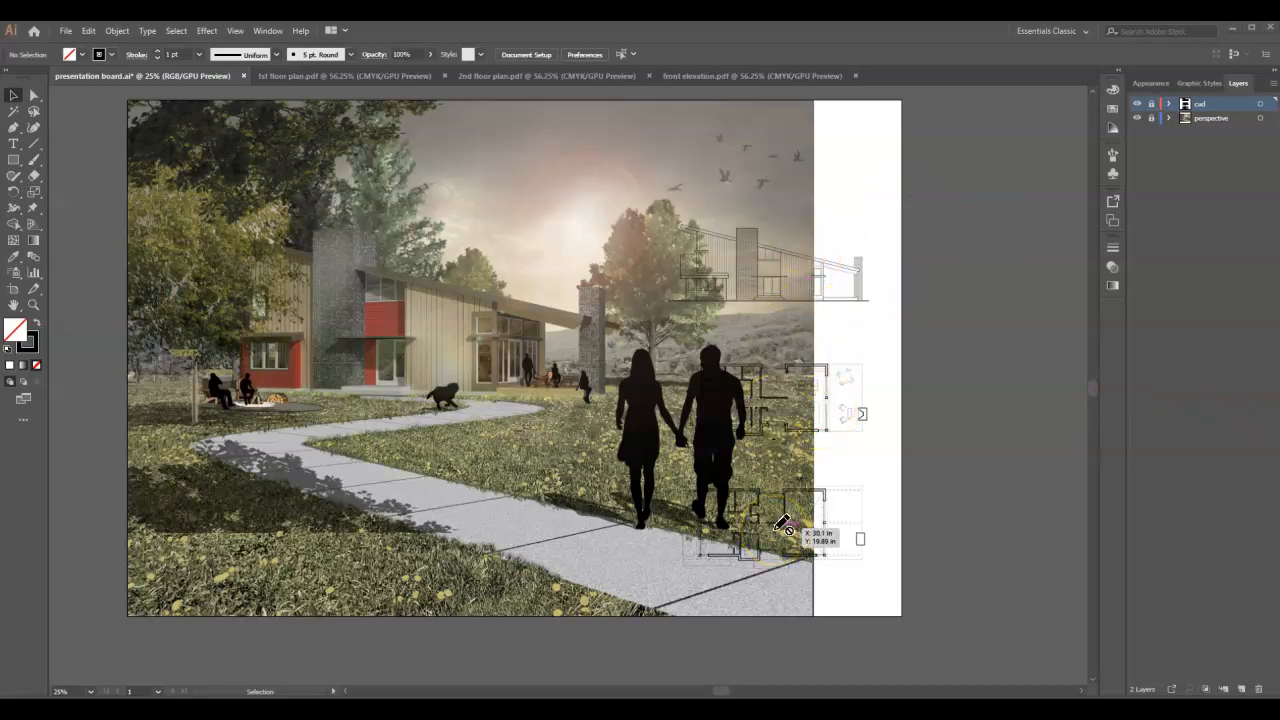
Create a new layer directly above the perspective layer and name it background.
left_click(777, 522)
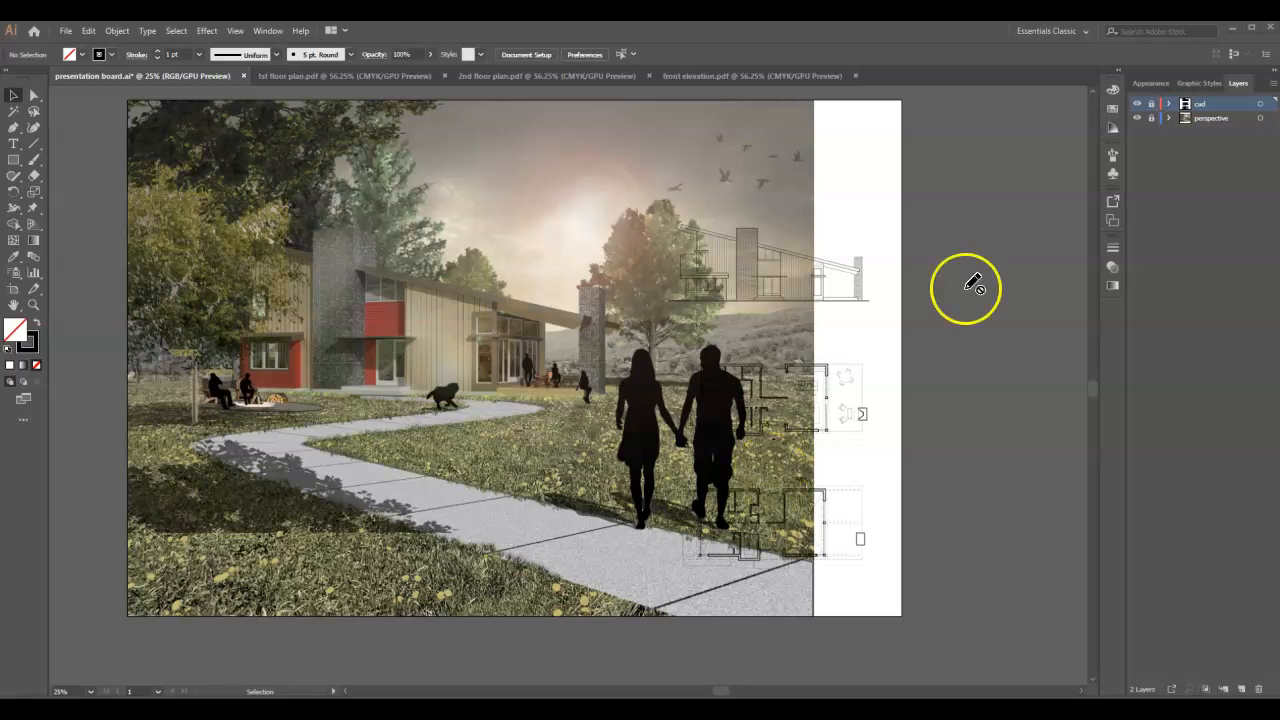
left_click(1203, 122)
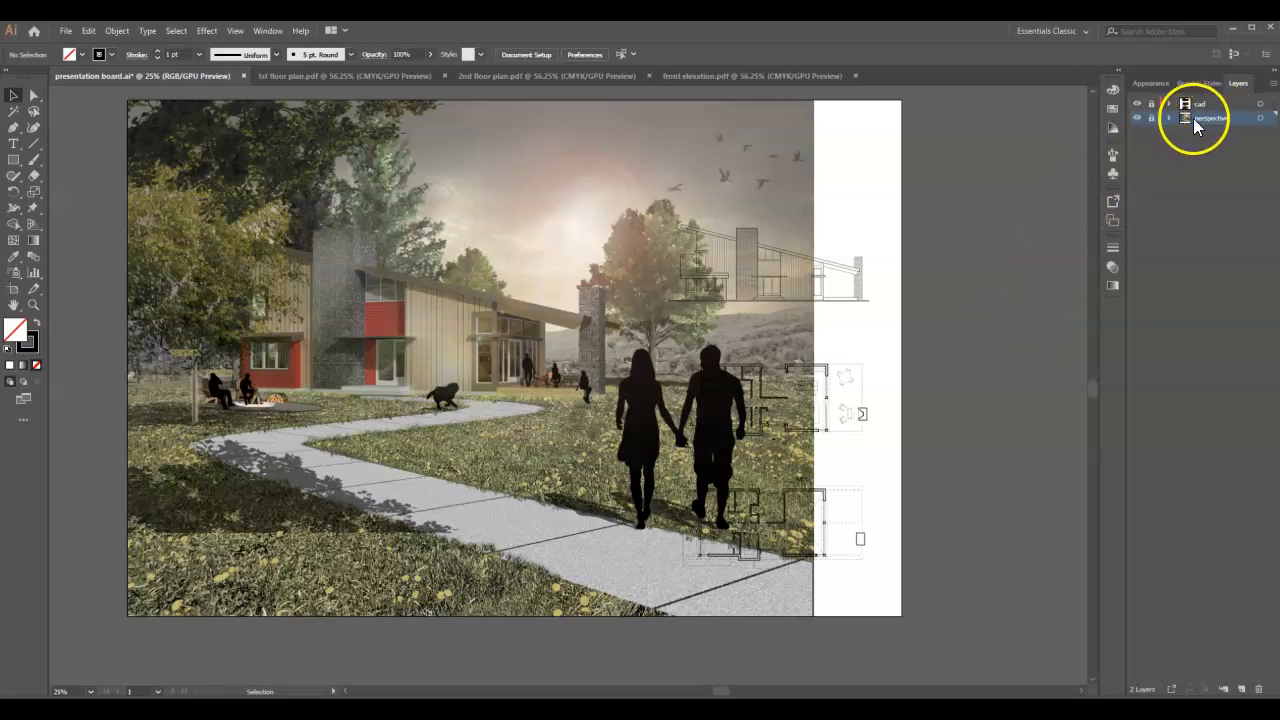
left_click(1241, 689)
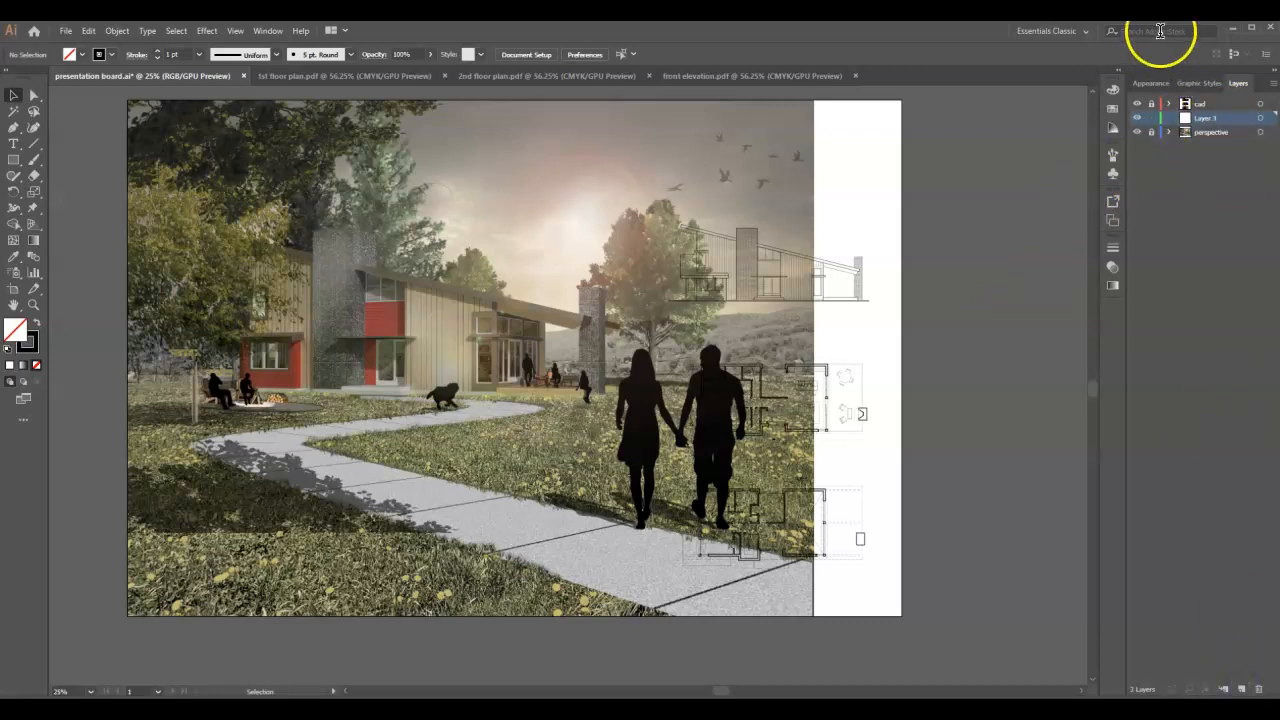
double_click(1202, 118)
type("background")
key("Return")
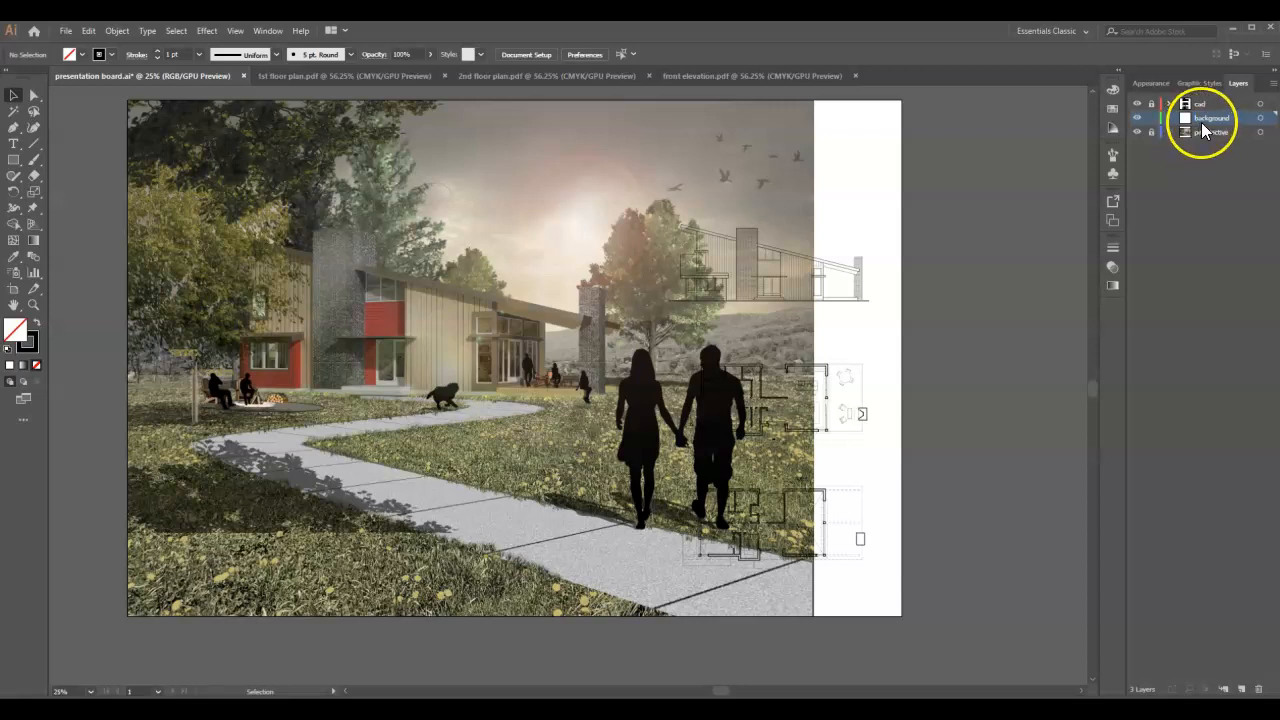
Set the drawing colours to a white fill with no stroke.
double_click(22, 336)
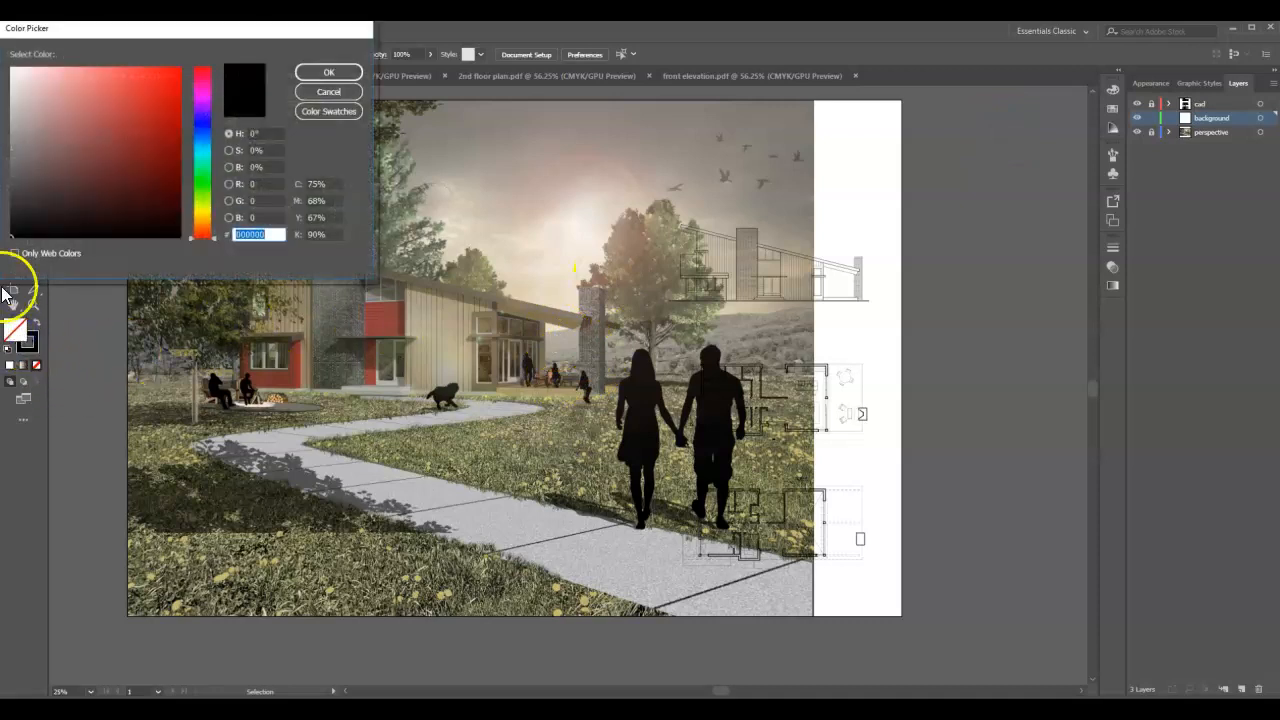
left_click_drag(63, 166, 10, 56)
left_click(328, 72)
left_click(14, 333)
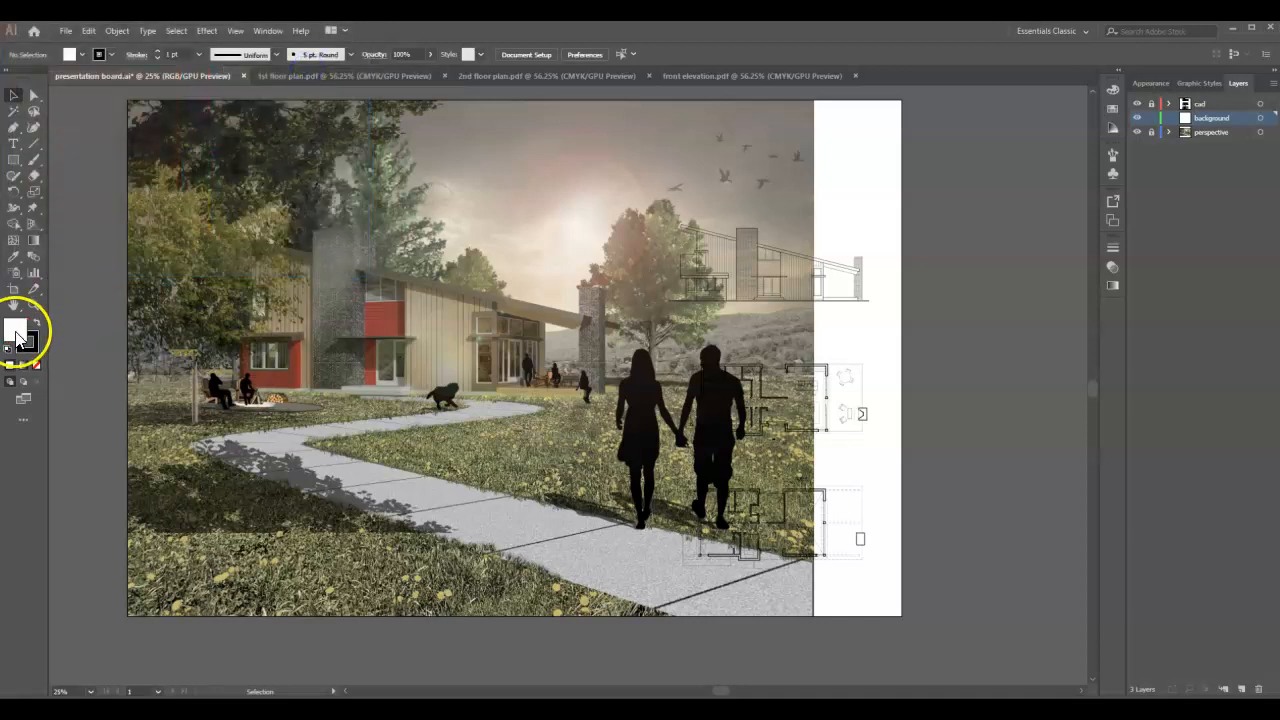
left_click(30, 344)
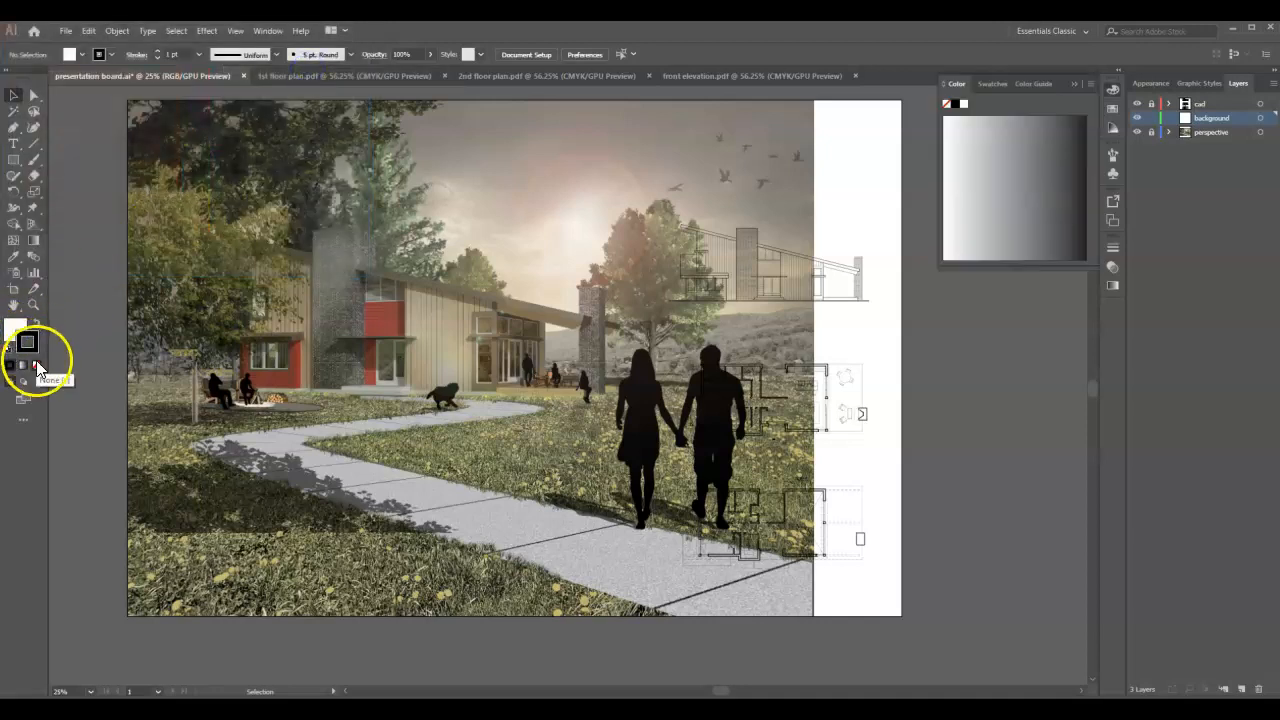
left_click(36, 364)
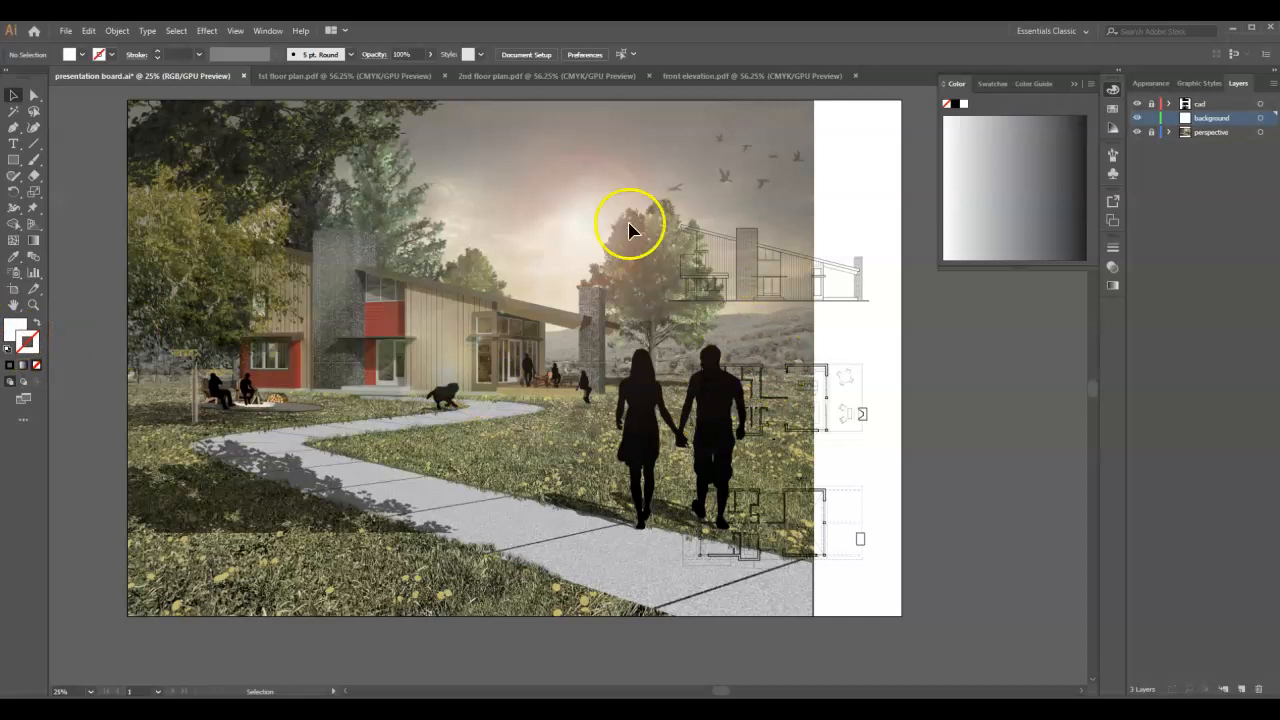
Draw a full-height rectangle about 11.95 by 24 in behind the elevation and floor plans, ending at the artboard's right edge.
left_click(14, 160)
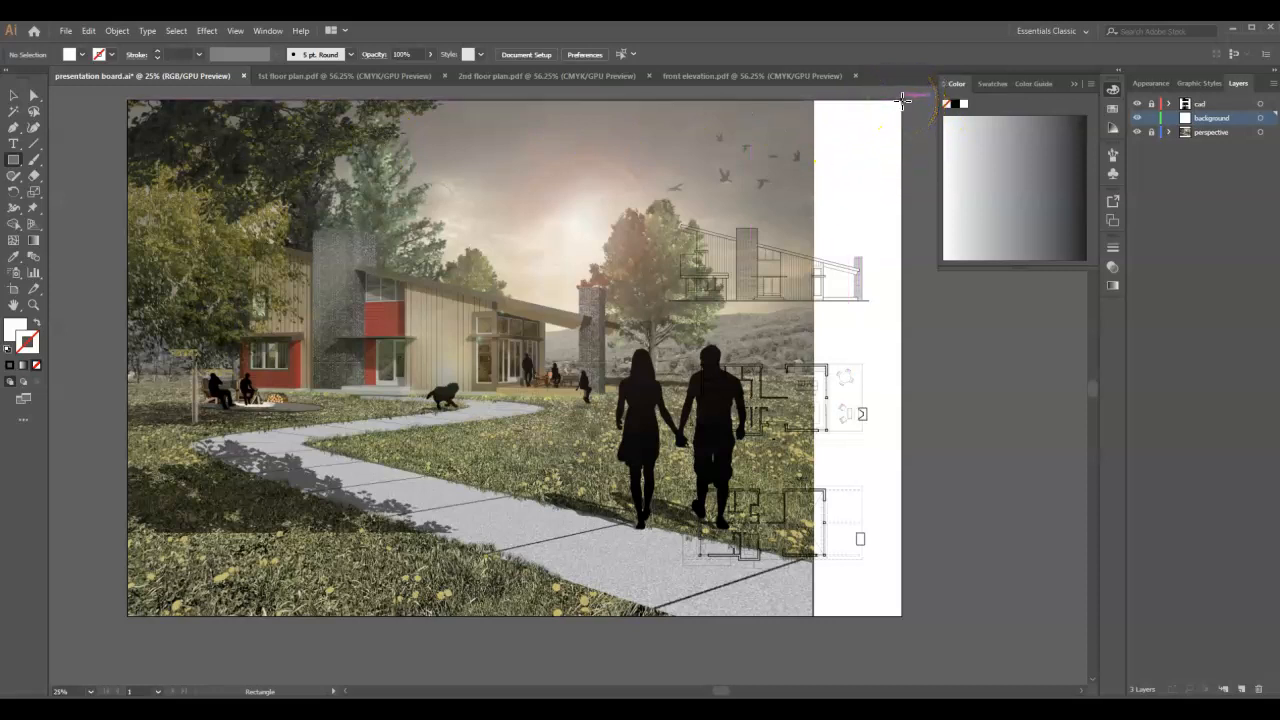
left_click_drag(902, 99, 658, 610)
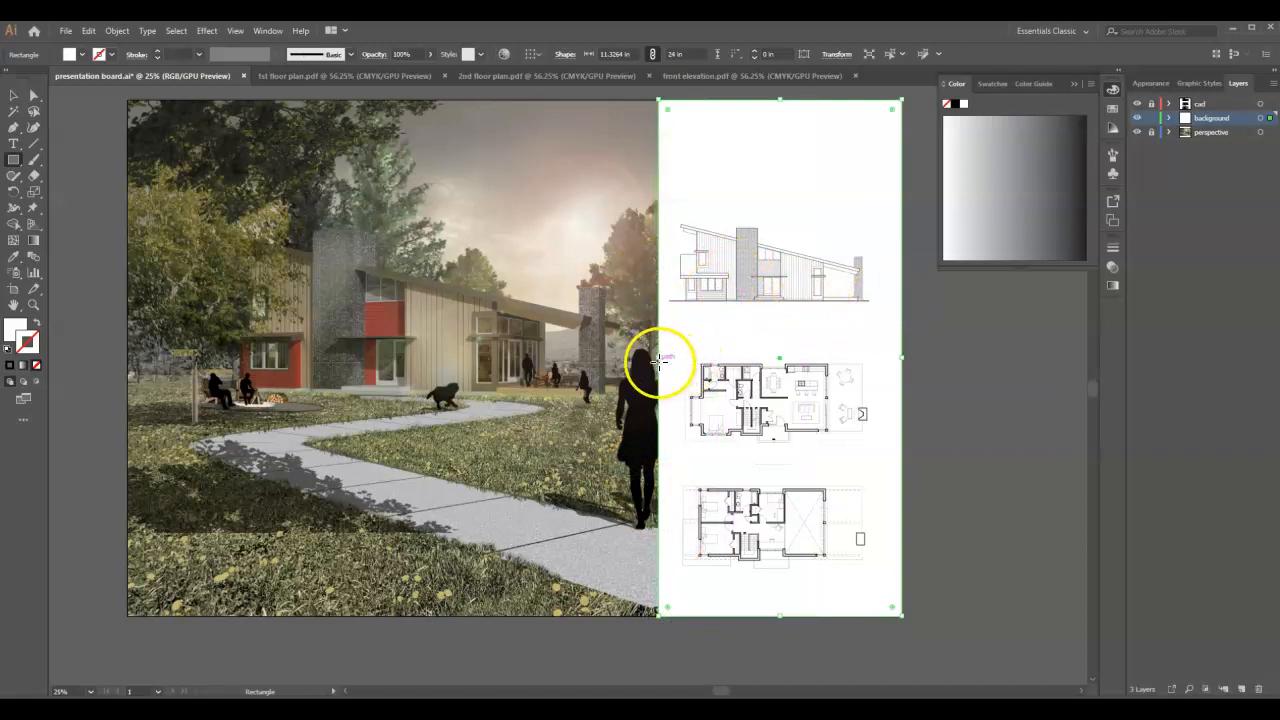
left_click_drag(658, 359, 641, 358)
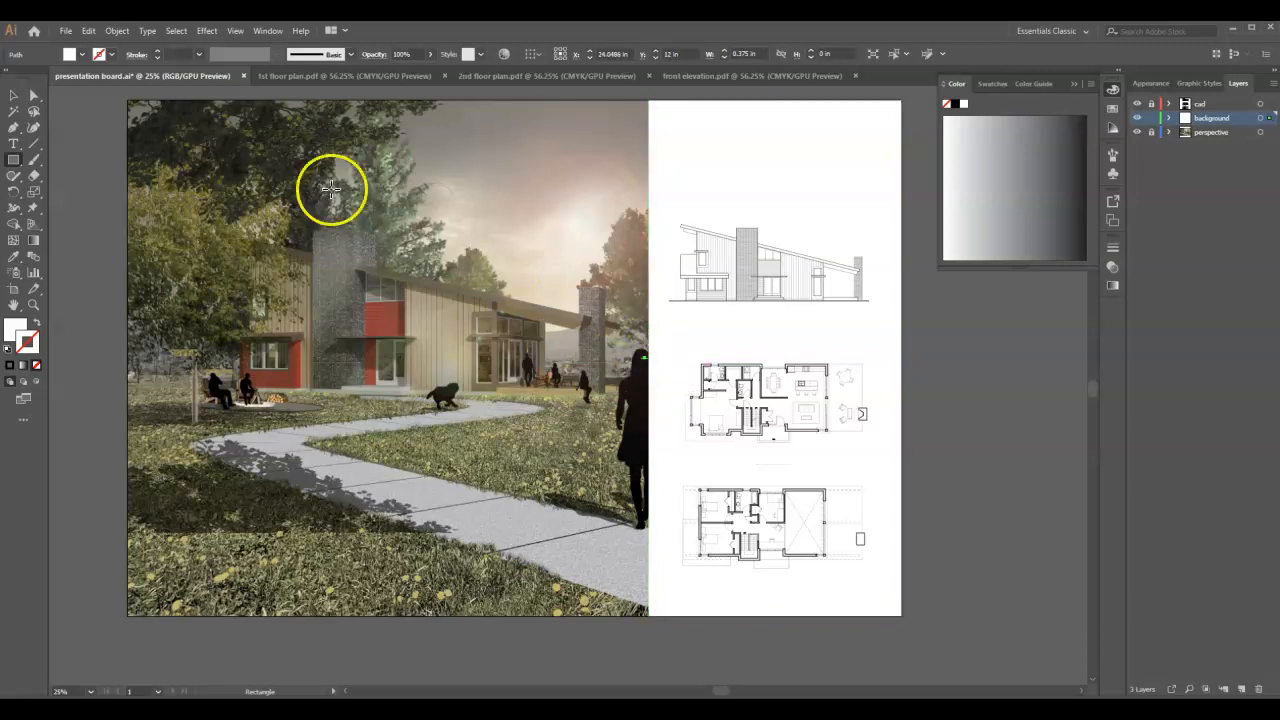
left_click(13, 95)
left_click(693, 330)
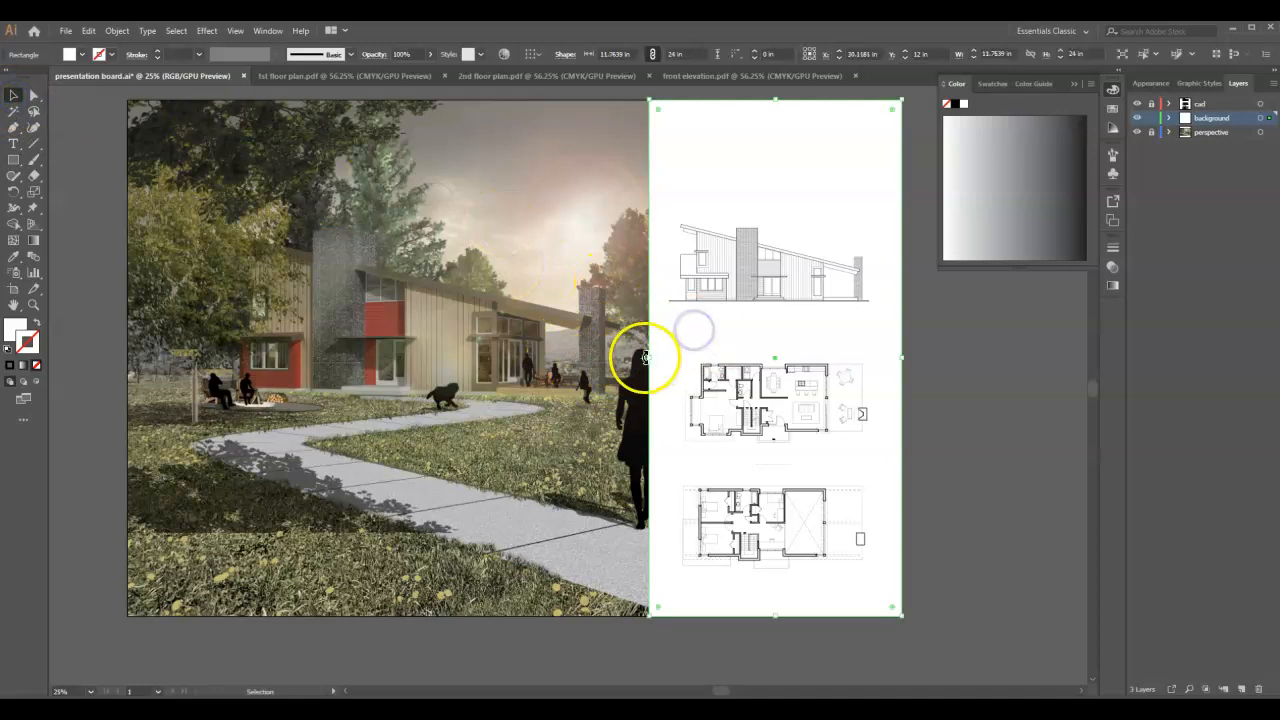
left_click_drag(650, 357, 645, 360)
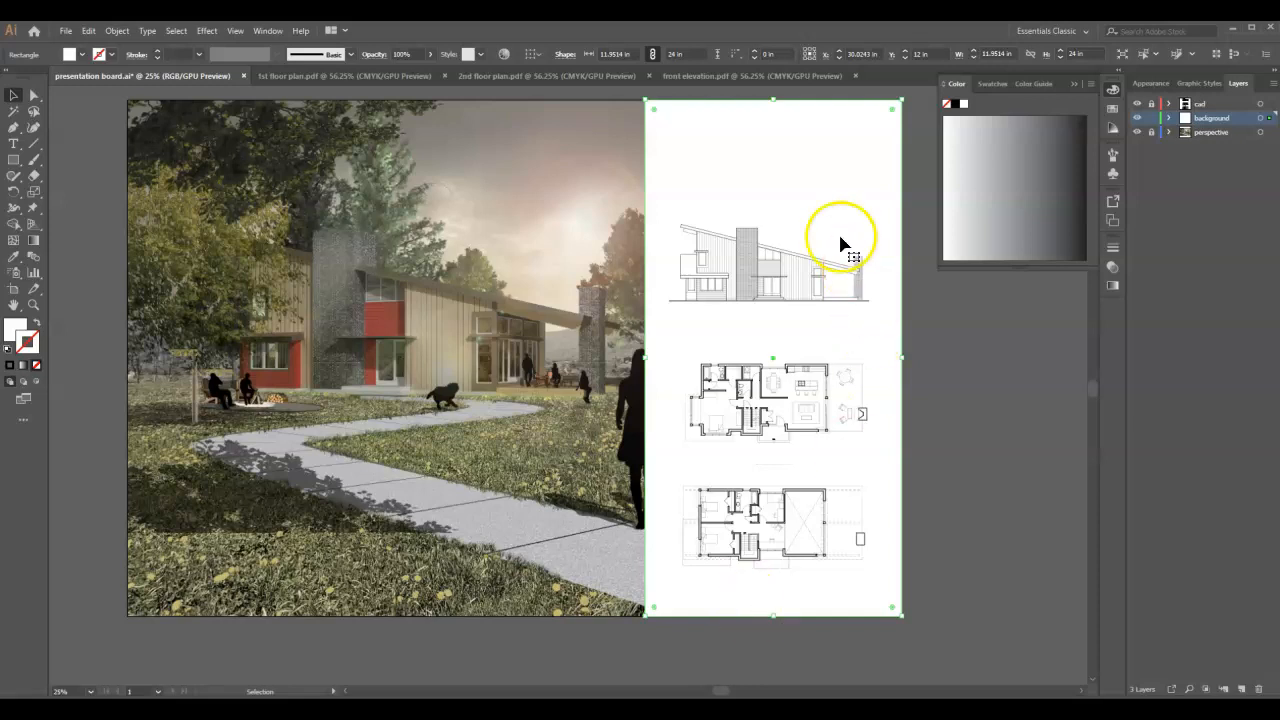
Lower the opacity of the white background rectangle to 81%.
left_click(937, 312)
left_click(858, 178)
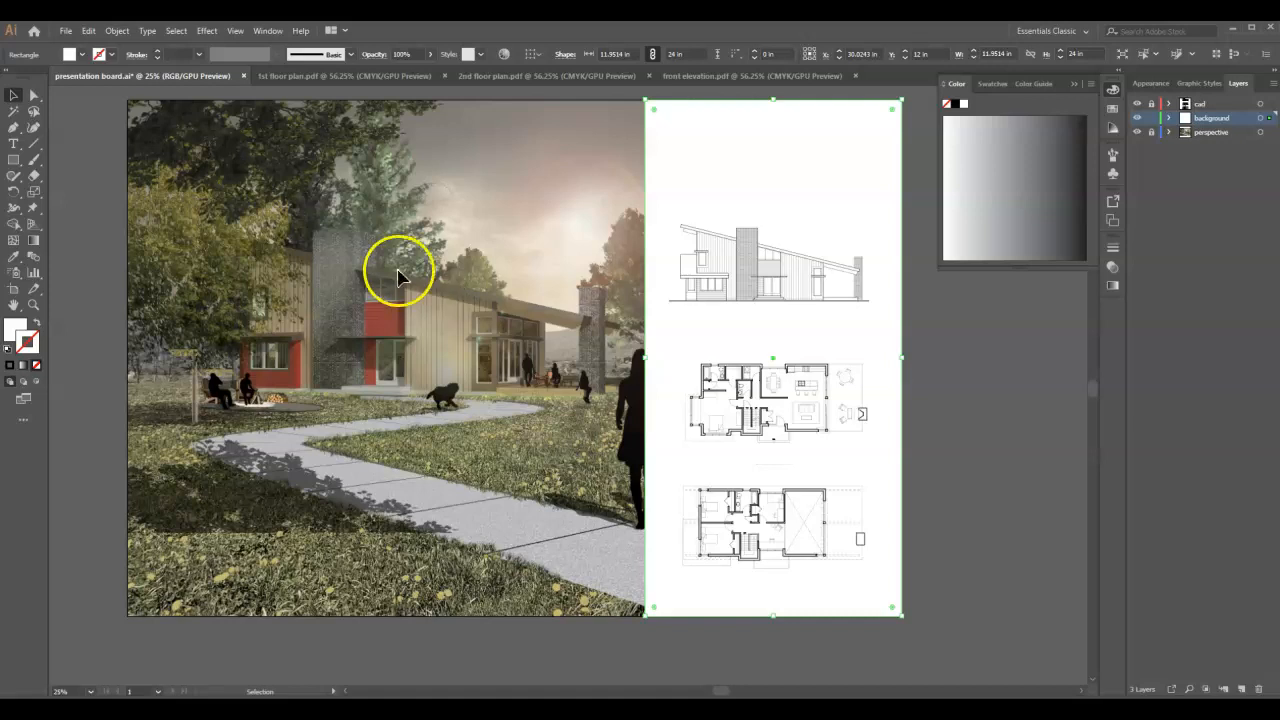
left_click(1112, 268)
left_click(1078, 264)
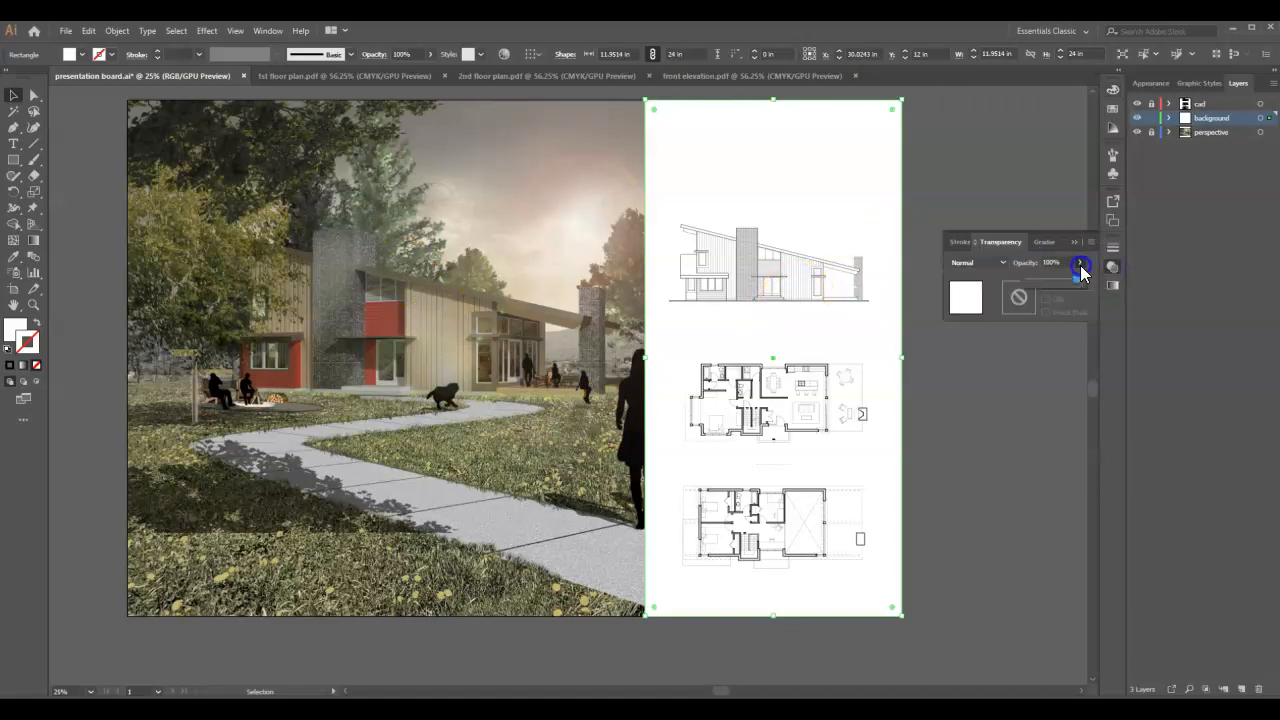
left_click_drag(1070, 279, 1063, 277)
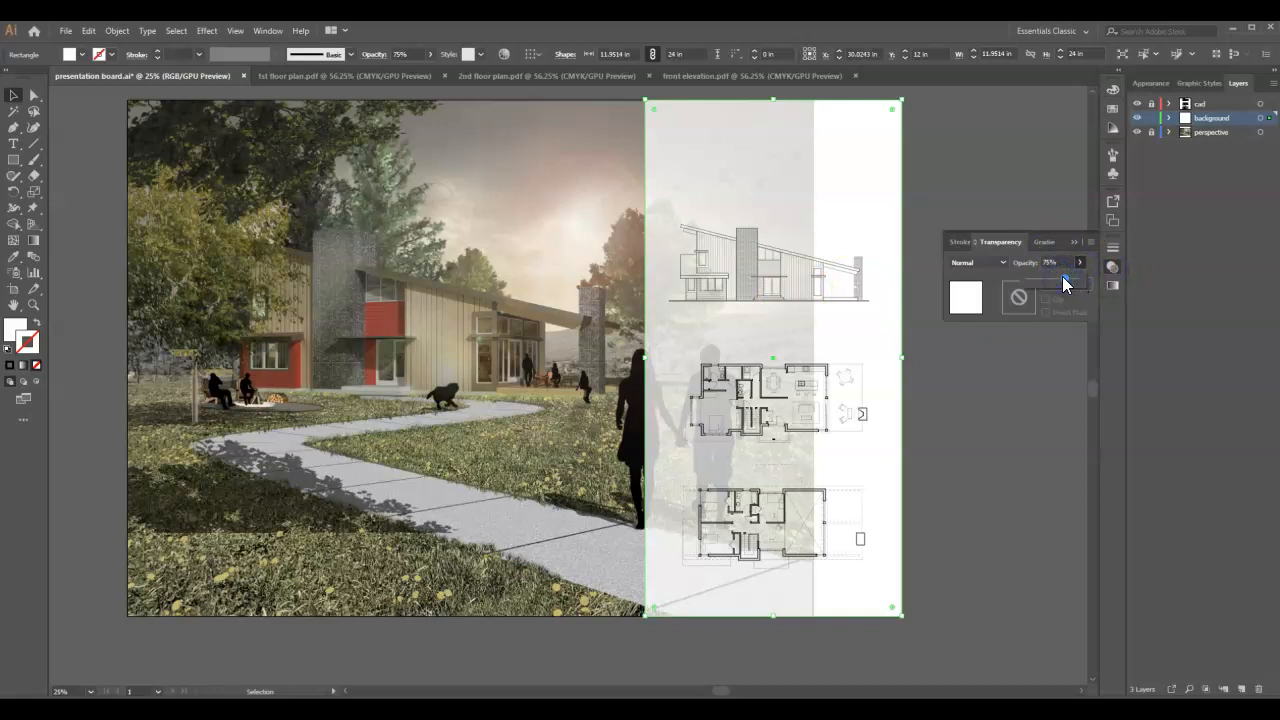
left_click(1065, 280)
left_click_drag(1068, 277, 1069, 278)
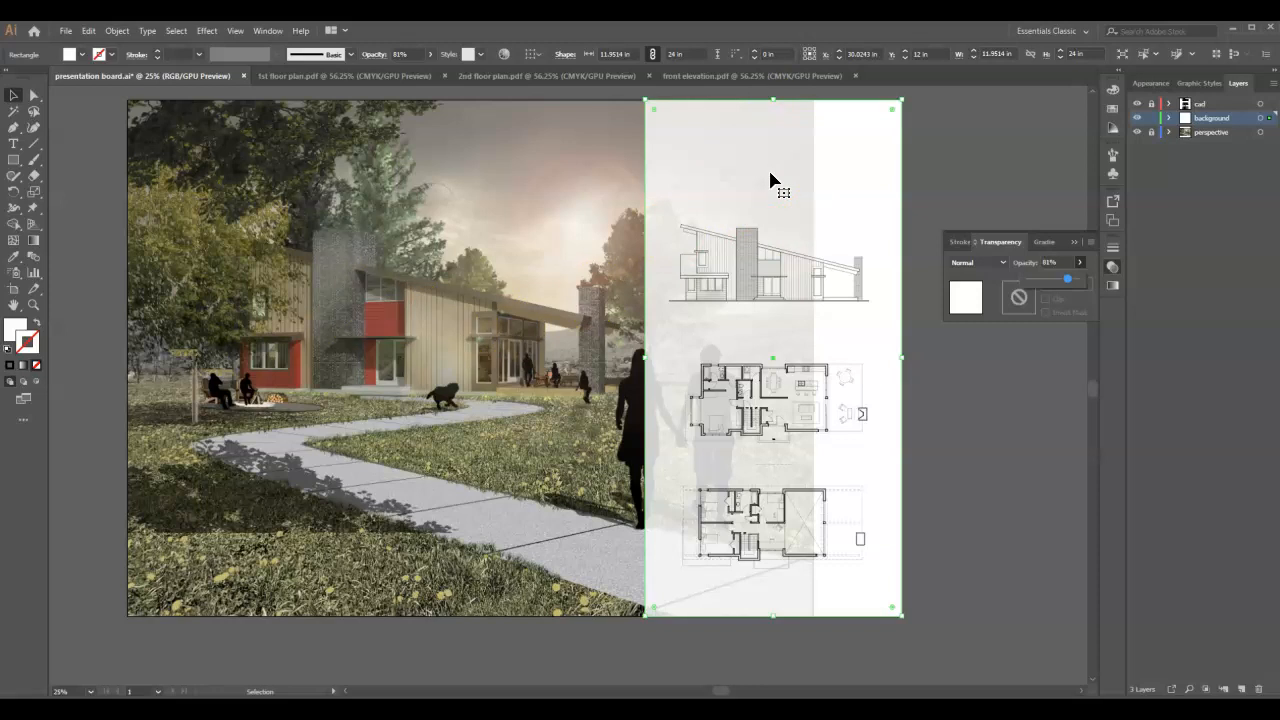
Try applying dark gray #282828 to the background rectangle.
double_click(18, 328)
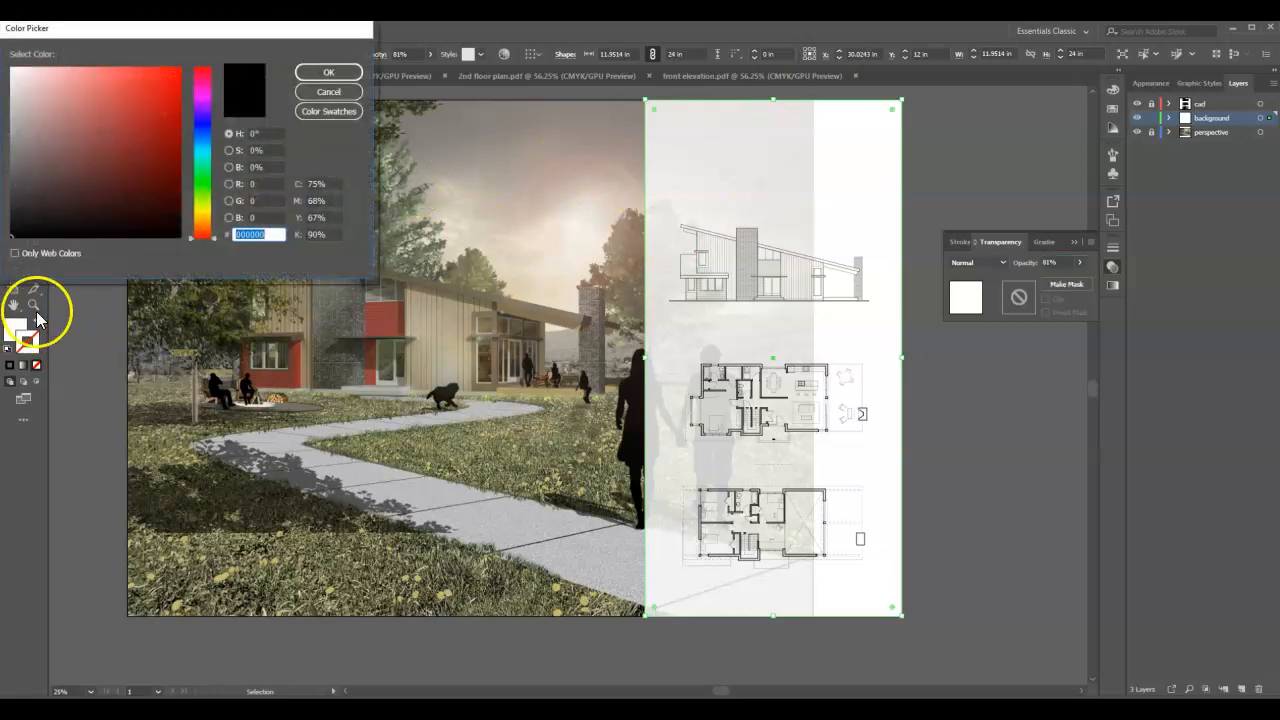
left_click(8, 210)
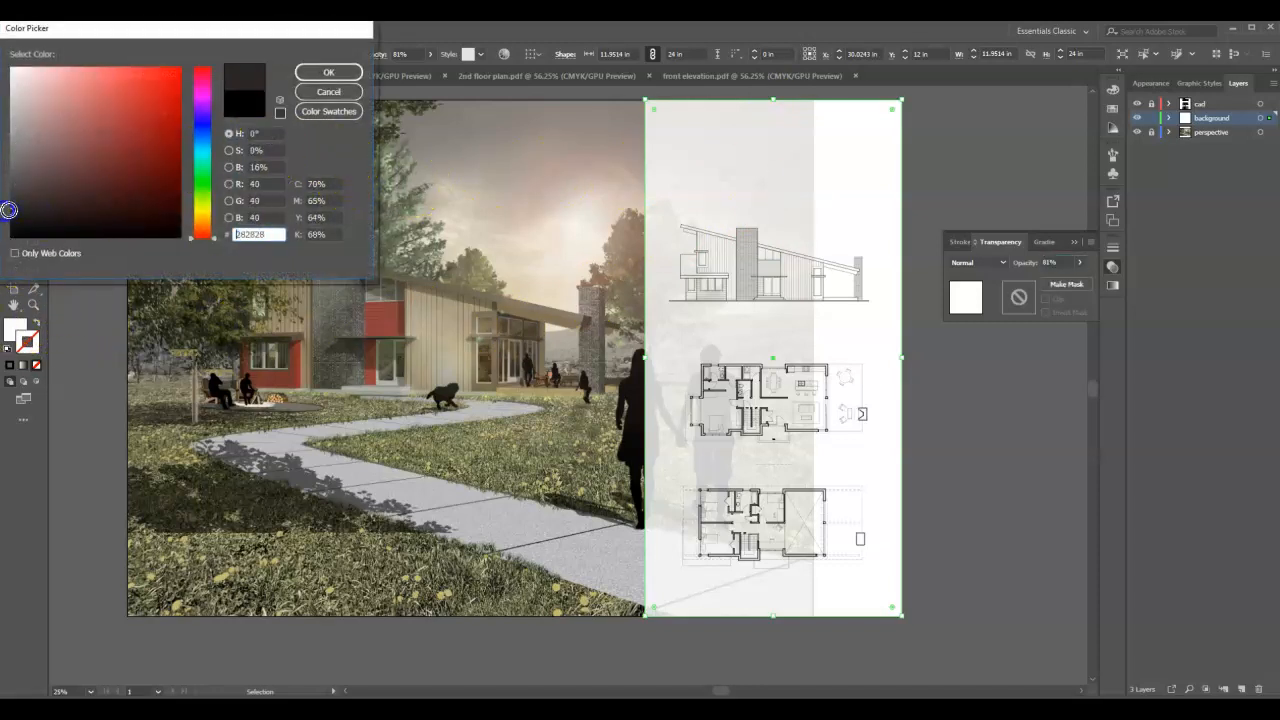
left_click(356, 71)
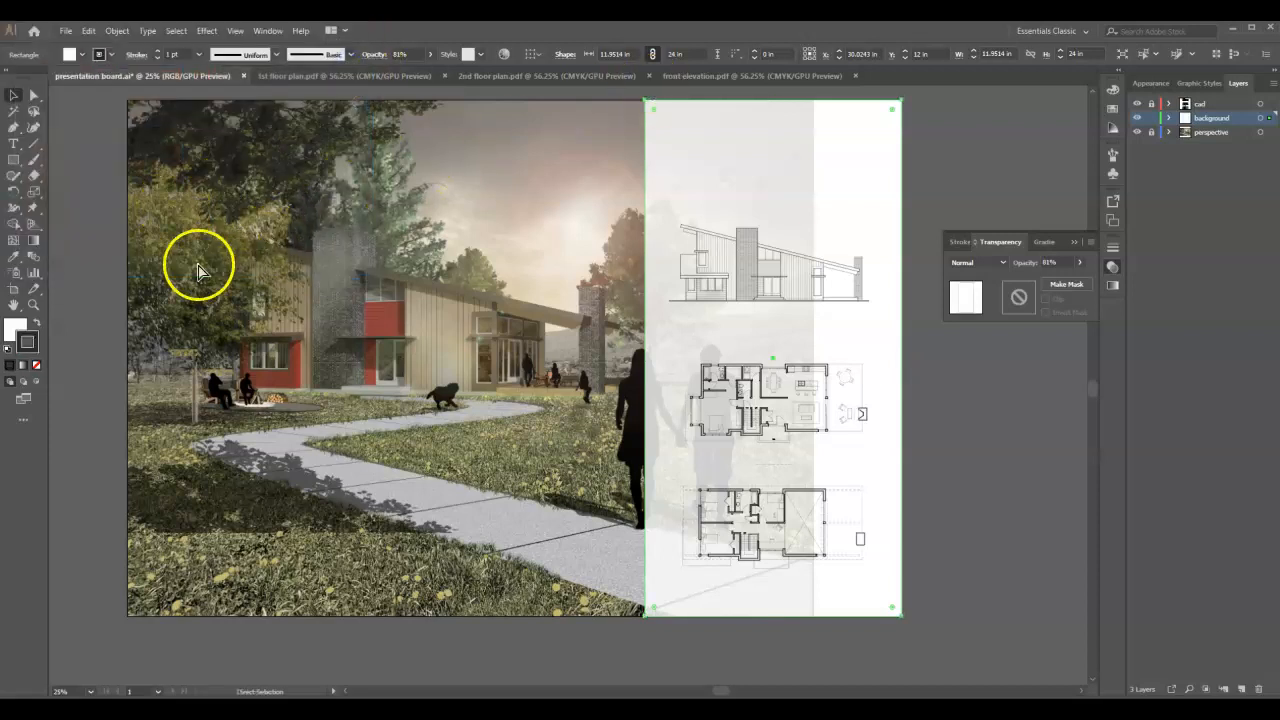
key("ctrl+z")
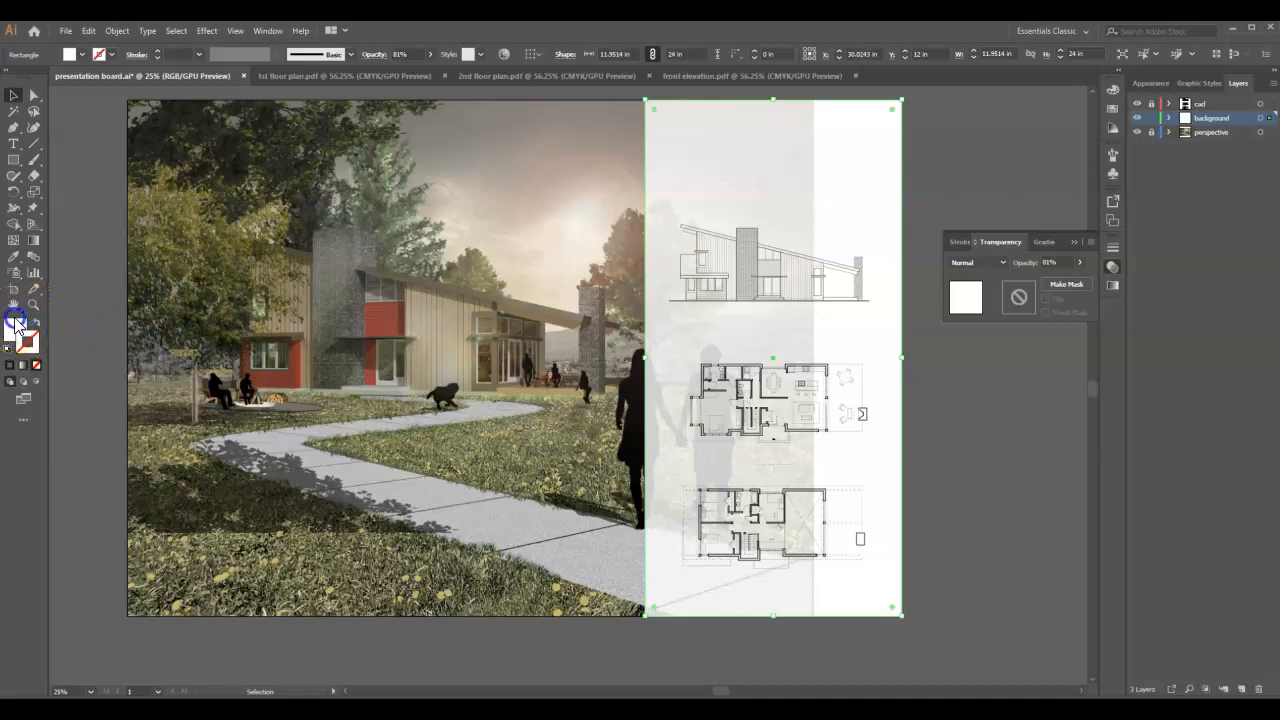
Change the background rectangle's fill to dark gray #353535.
double_click(15, 329)
left_click(8, 200)
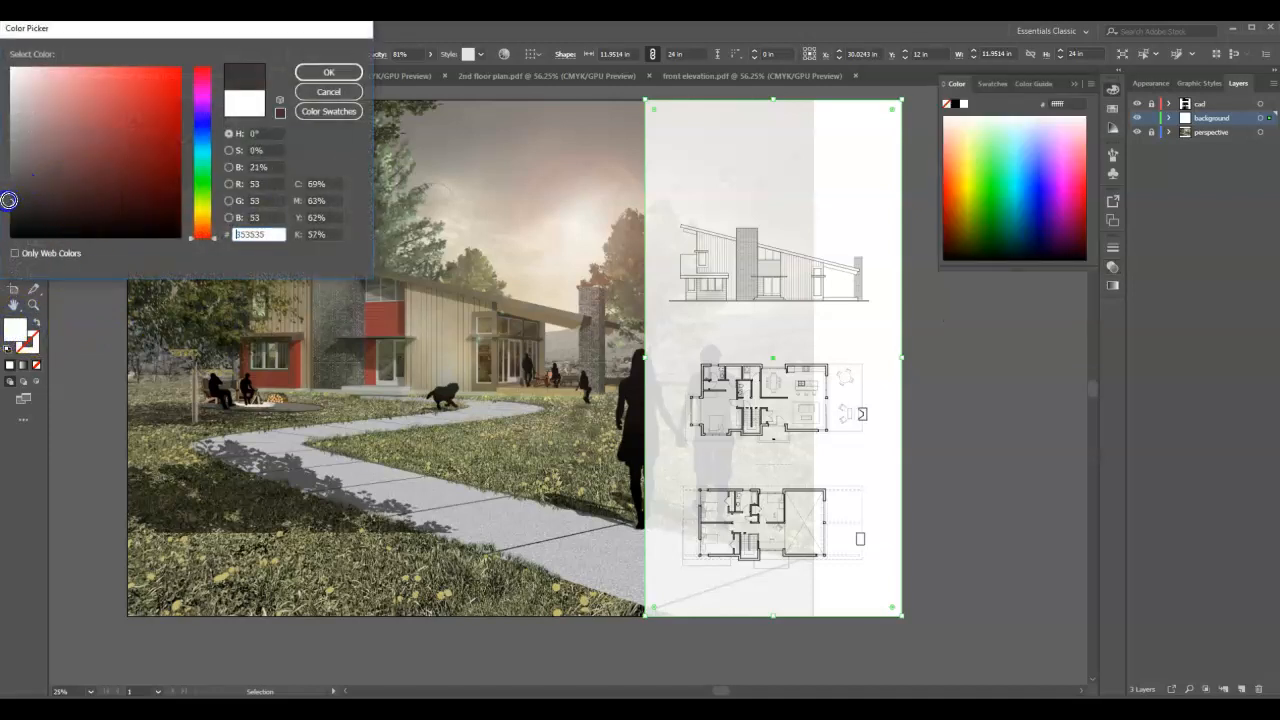
left_click(357, 71)
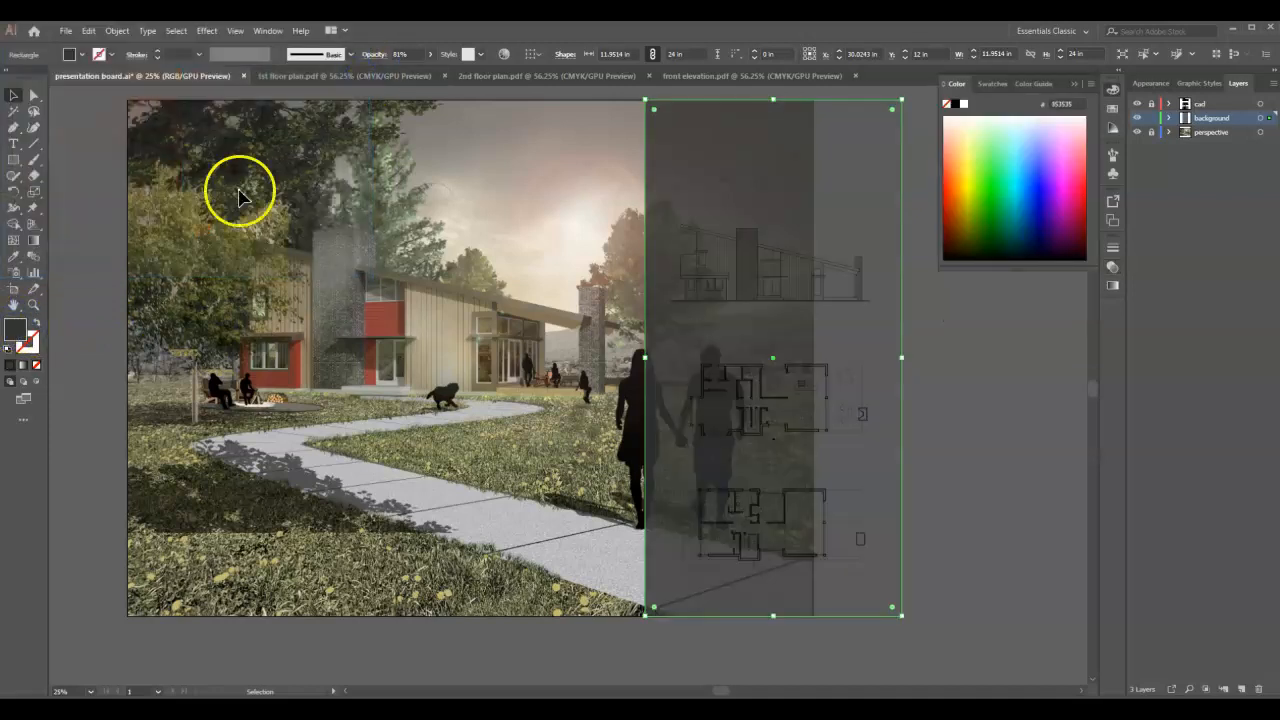
left_click(106, 213)
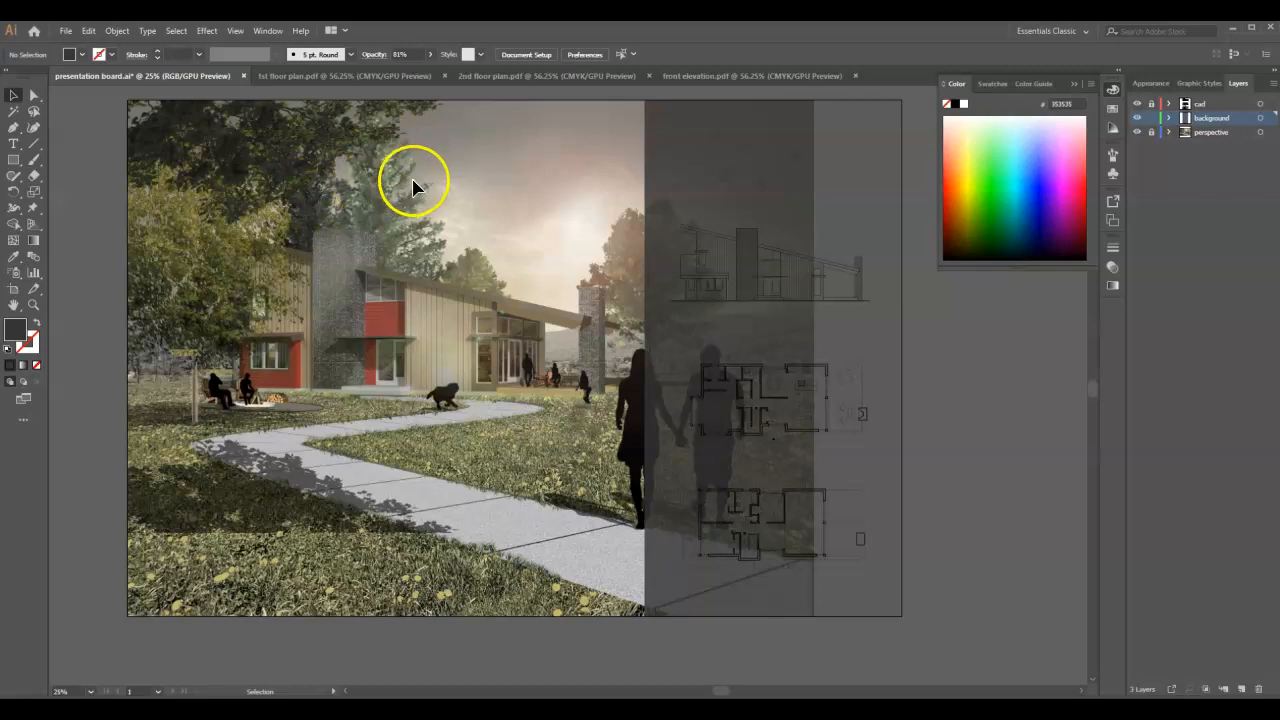
Set the background rectangle's fill to near-black #191919 and lock the background layer.
left_click(717, 160)
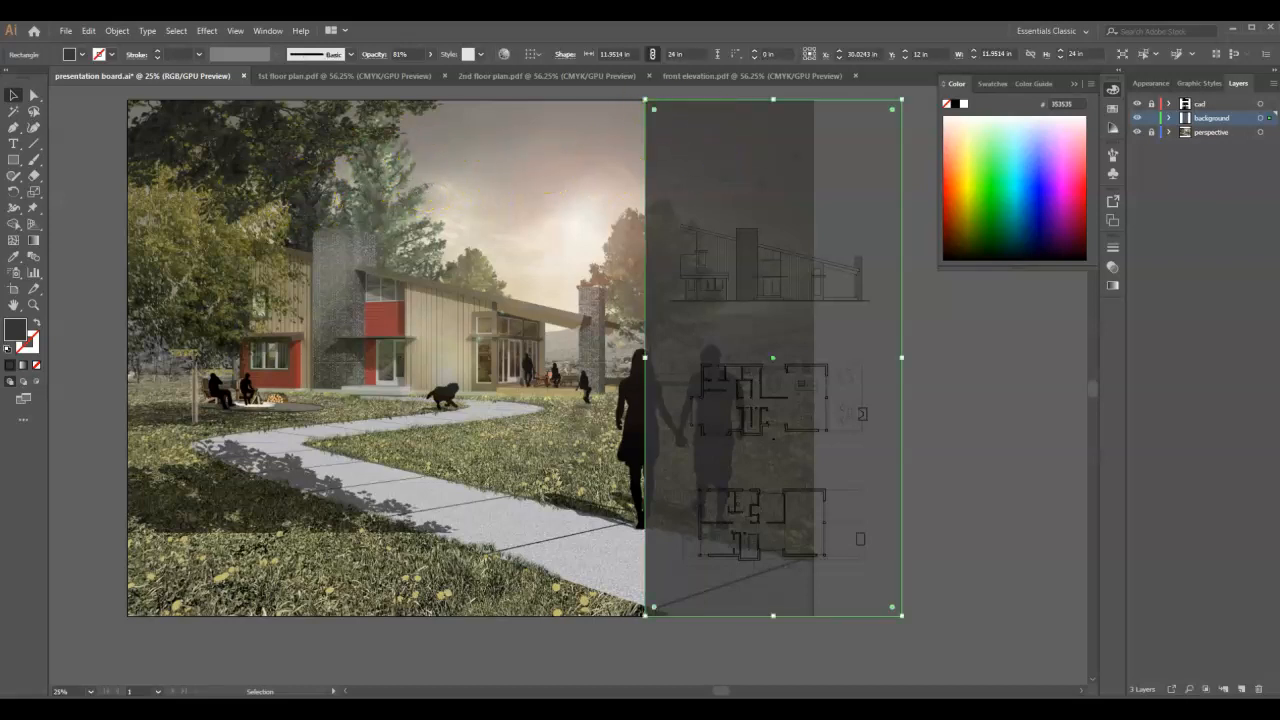
double_click(14, 332)
left_click_drag(23, 219, 11, 221)
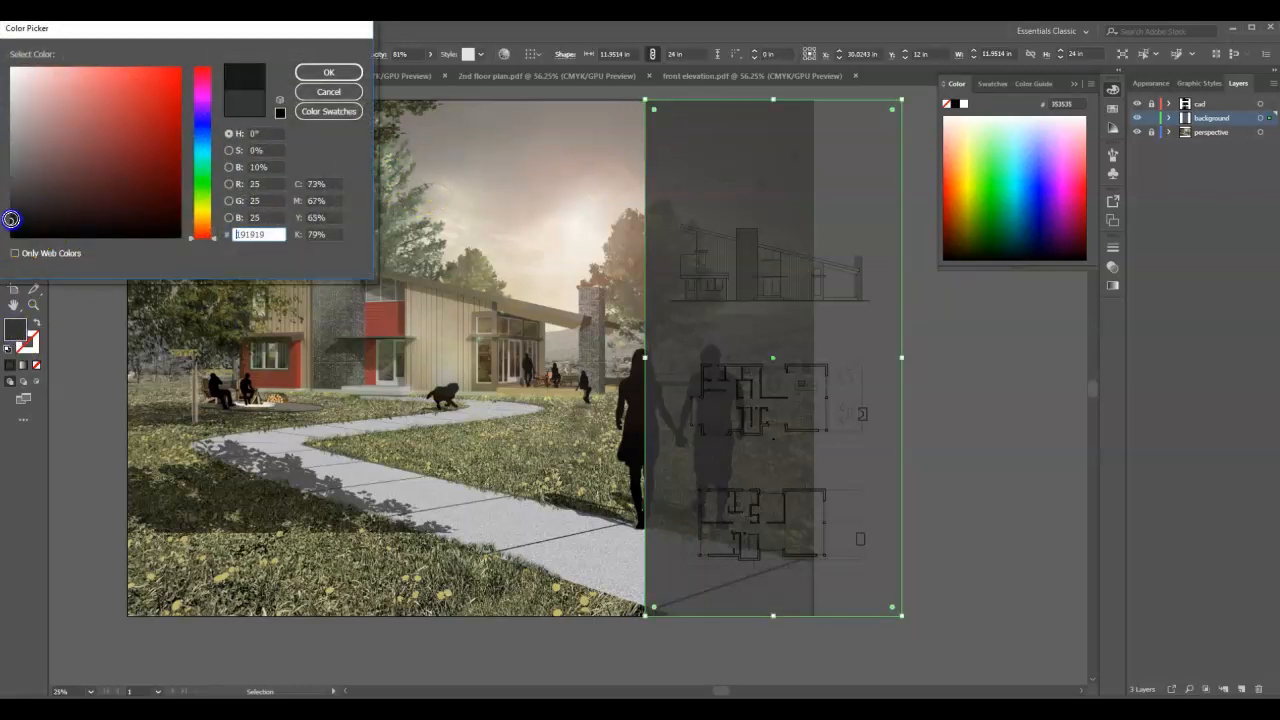
left_click(327, 73)
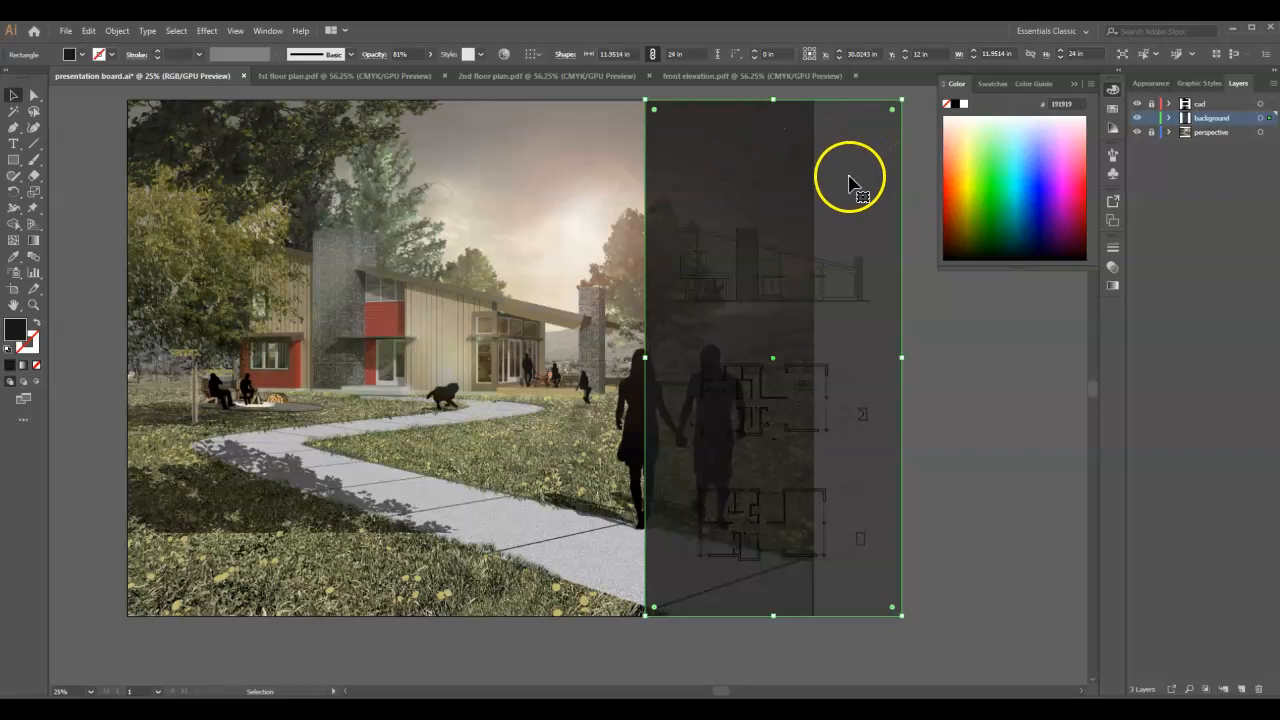
left_click(1152, 119)
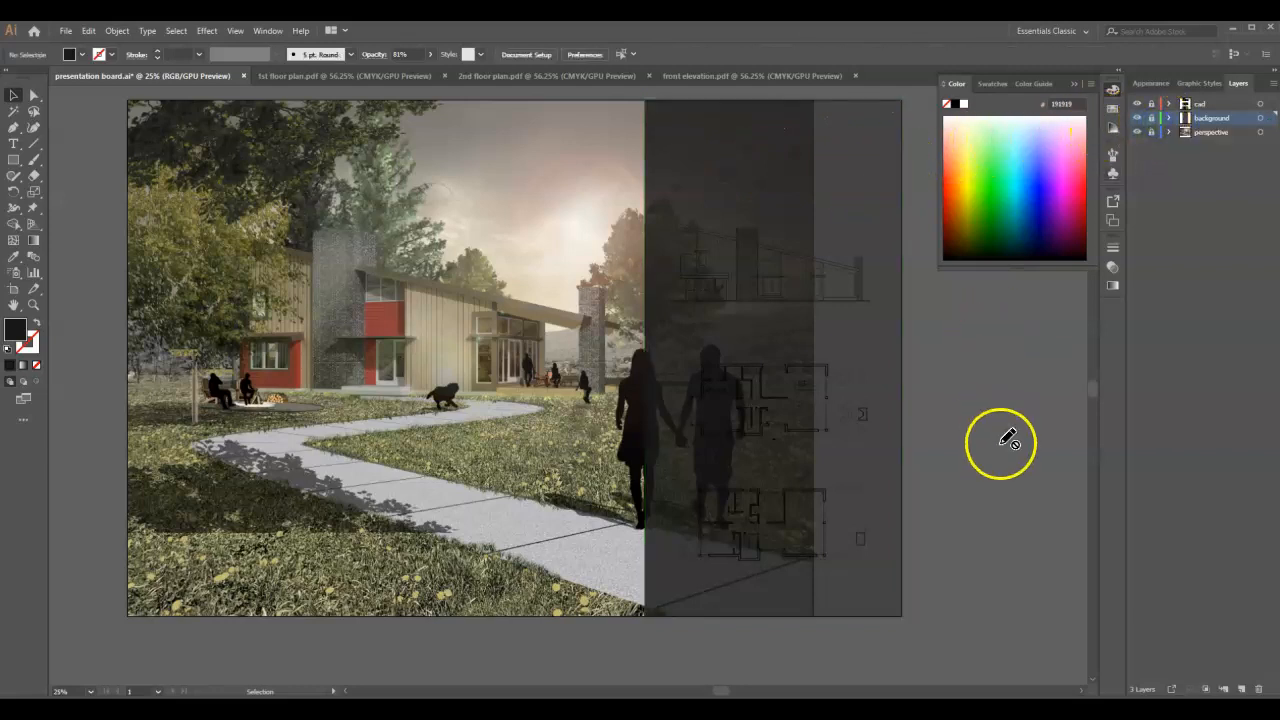